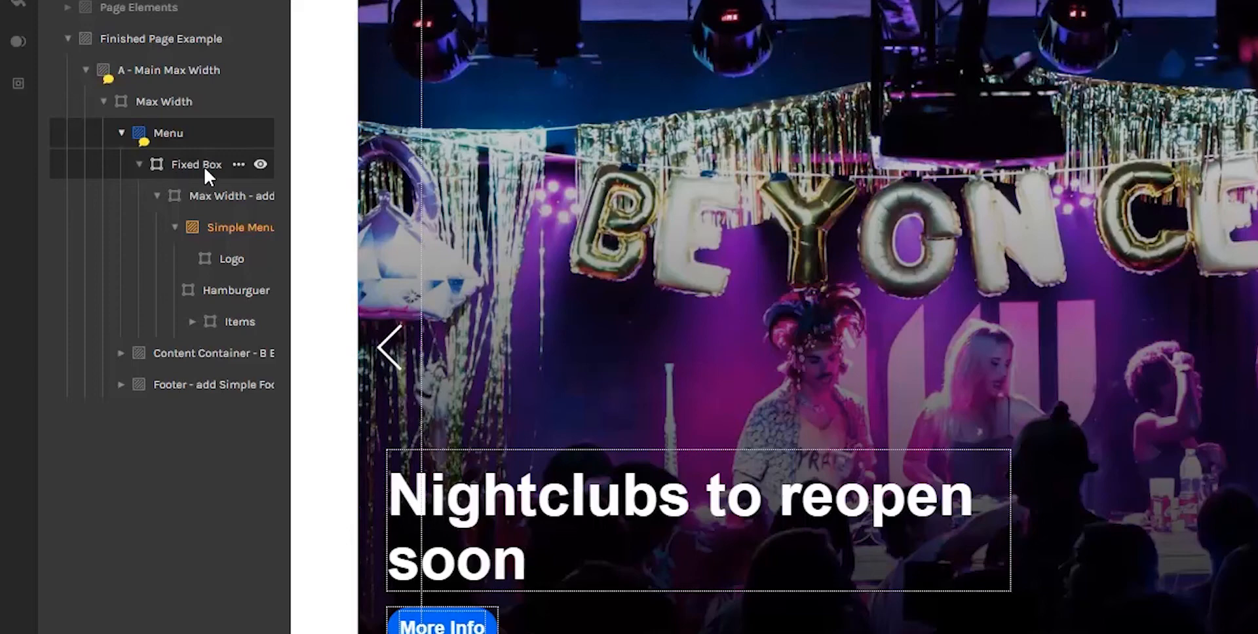
Step: Set the Fixed Box's position to Fixed with a z-index of 10
{"action": "left_click", "coordinate": [204, 163]}
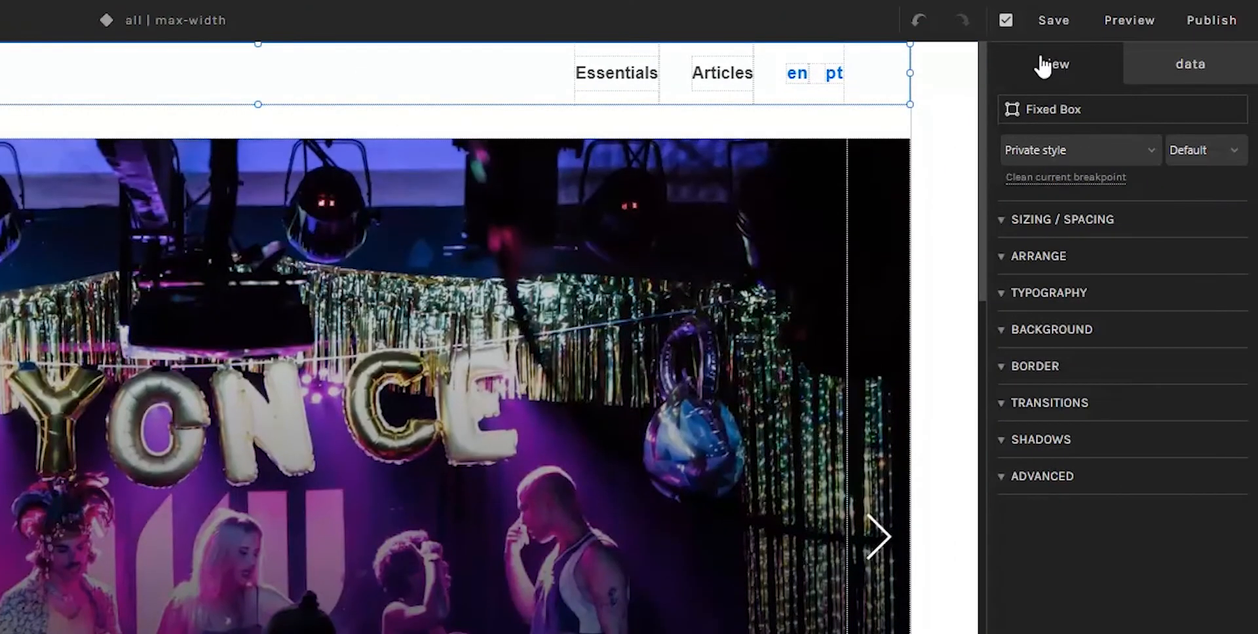
{"action": "left_click", "coordinate": [1032, 257]}
{"action": "scroll", "coordinate": [1119, 518], "scroll_direction": "down", "scroll_amount": 3}
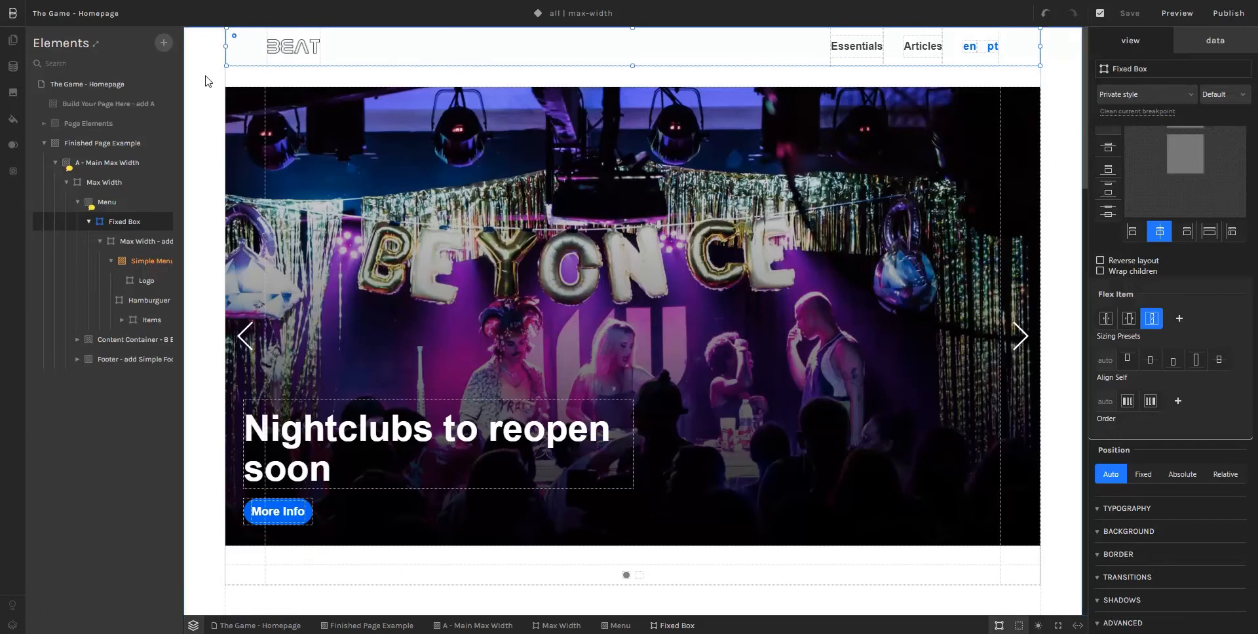
{"action": "left_click", "coordinate": [1144, 475]}
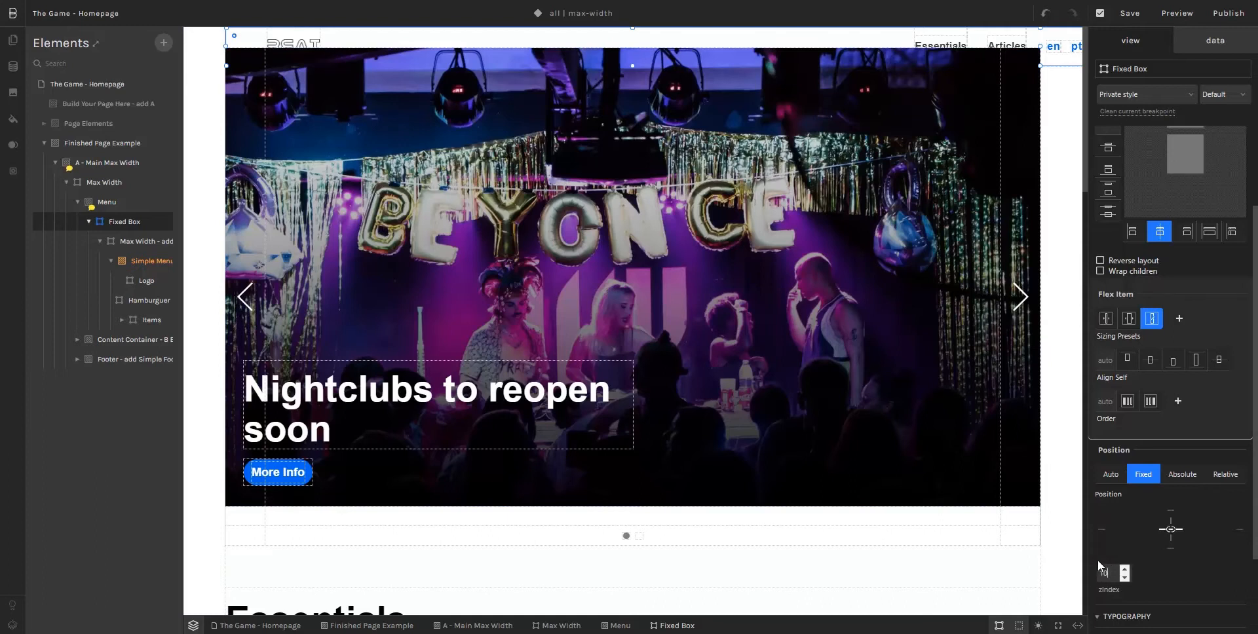
{"action": "key", "text": "Return"}
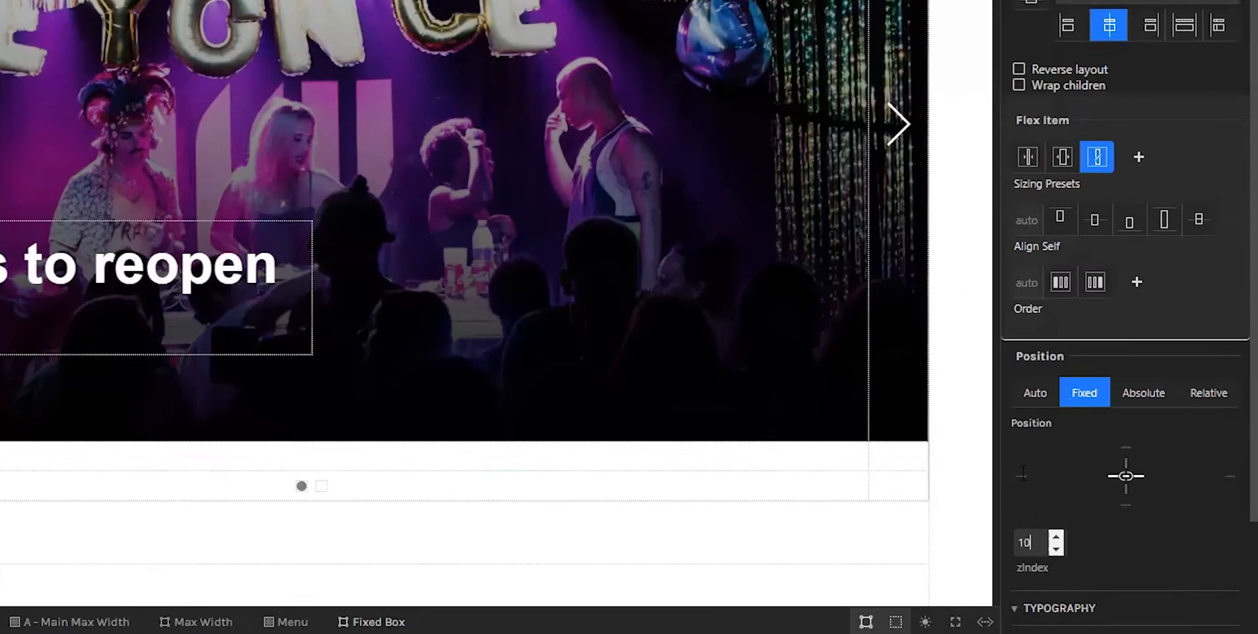
Step: Set the Fixed Box's left, right and top offsets to 0 px, trying 20 px for the top offset first
{"action": "left_click", "coordinate": [1101, 527]}
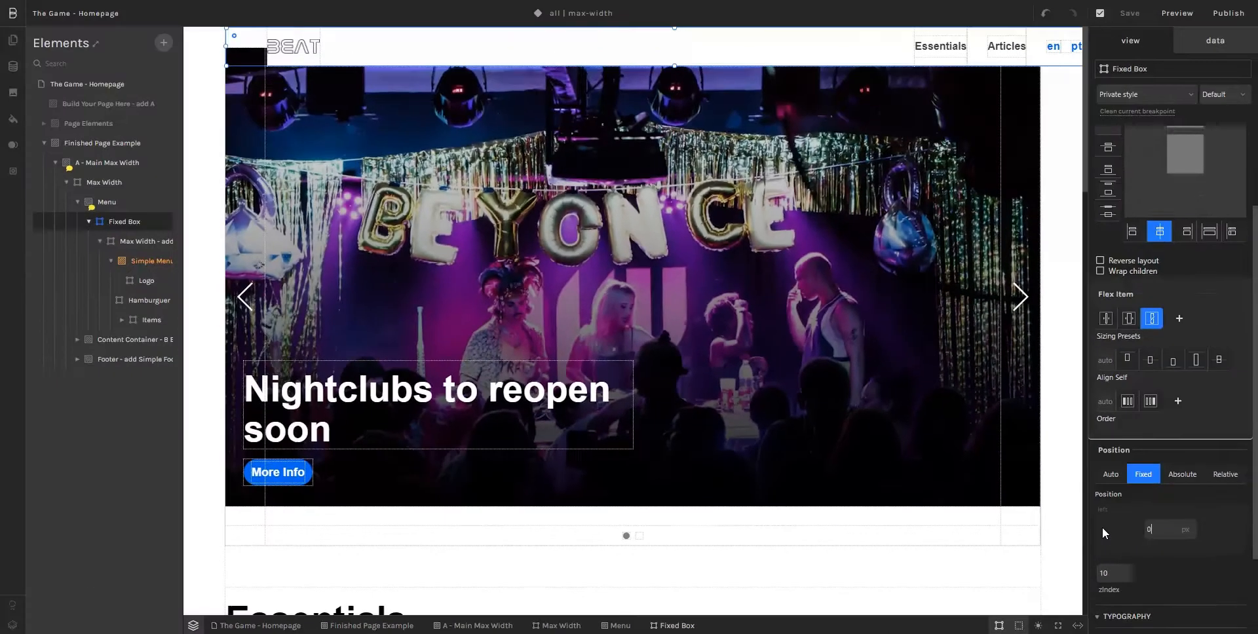
{"action": "key", "text": "Return"}
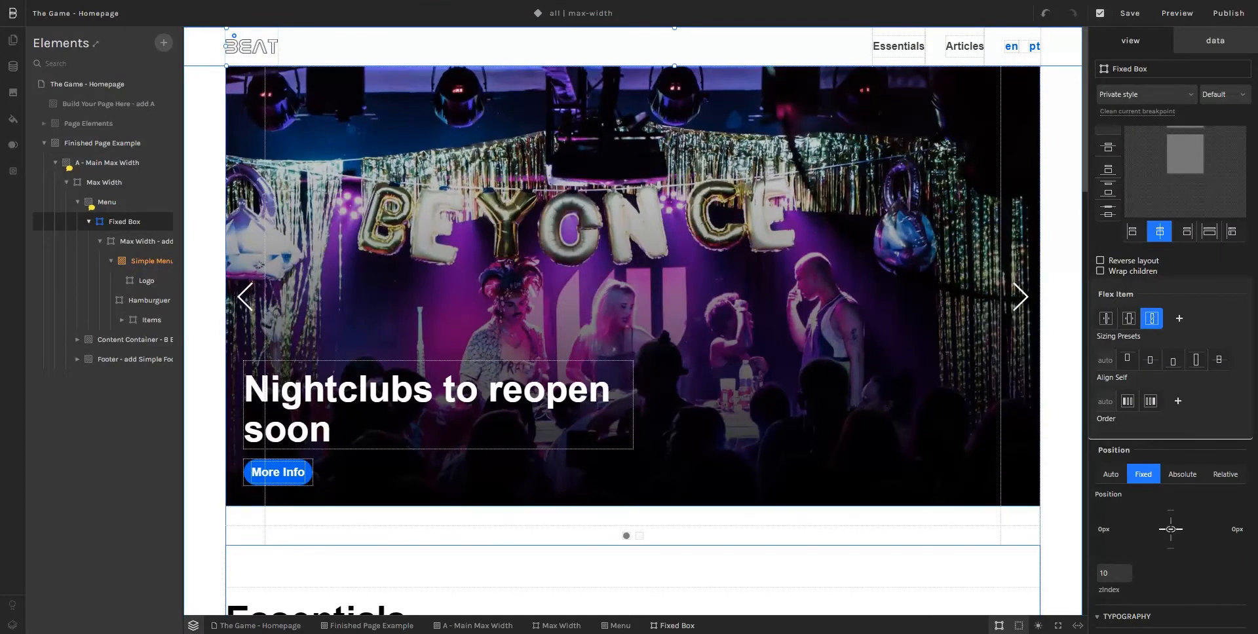
{"action": "left_click", "coordinate": [1171, 510]}
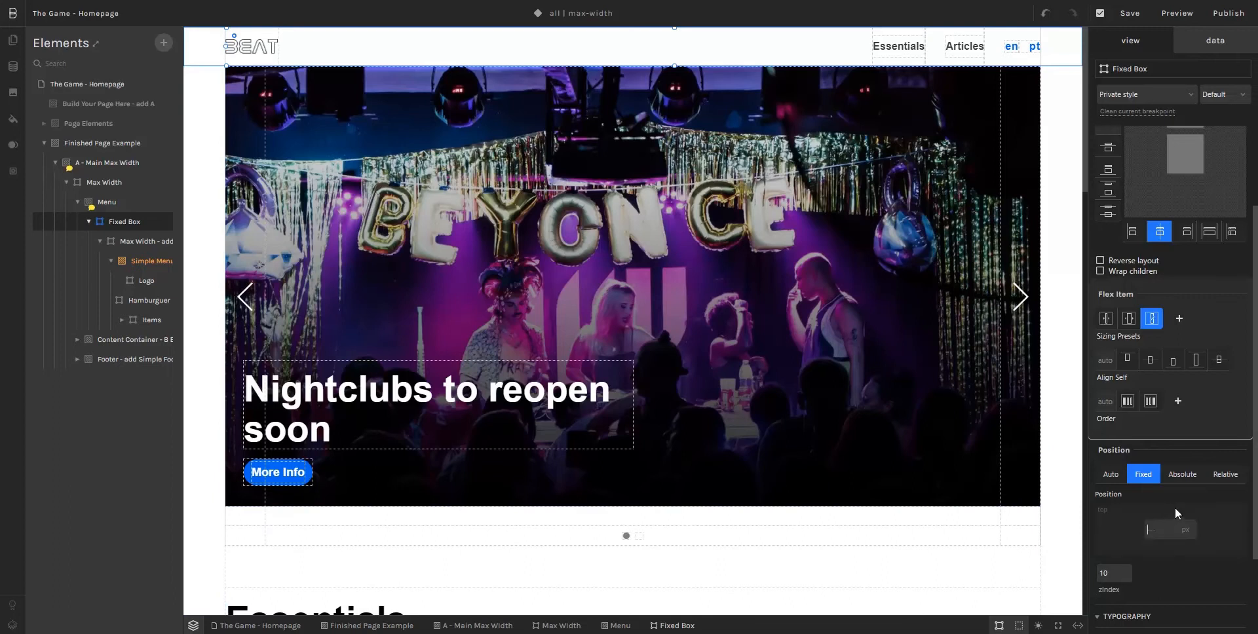
{"action": "type", "text": "20"}
{"action": "key", "text": "Return"}
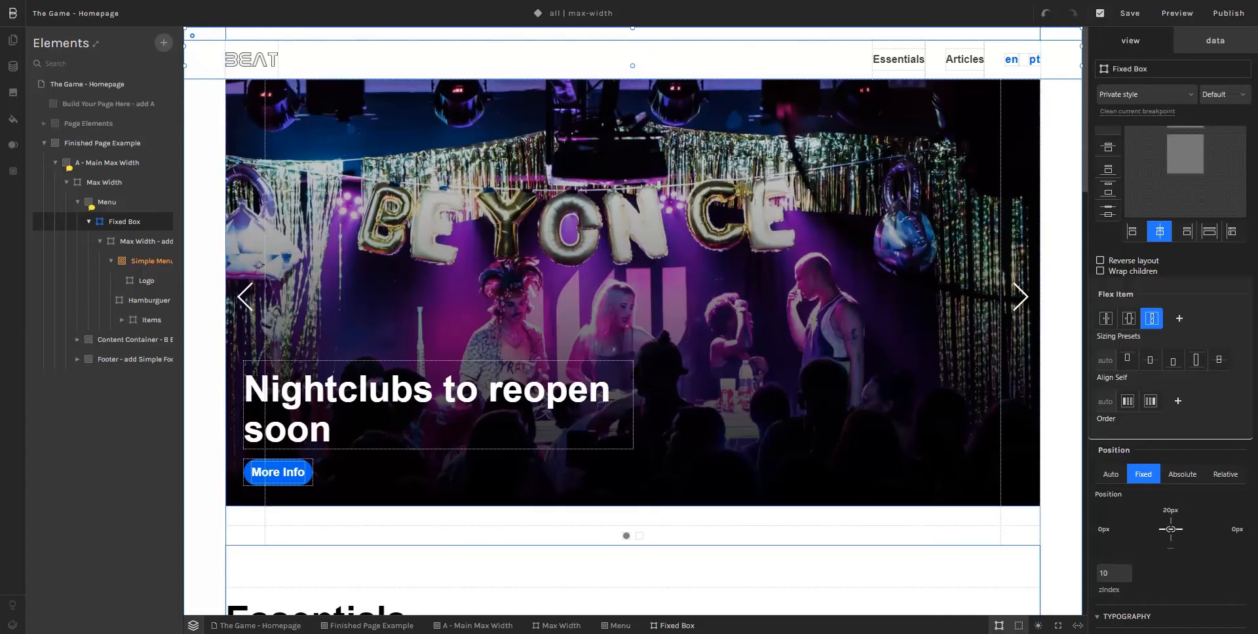
{"action": "left_click", "coordinate": [1169, 527]}
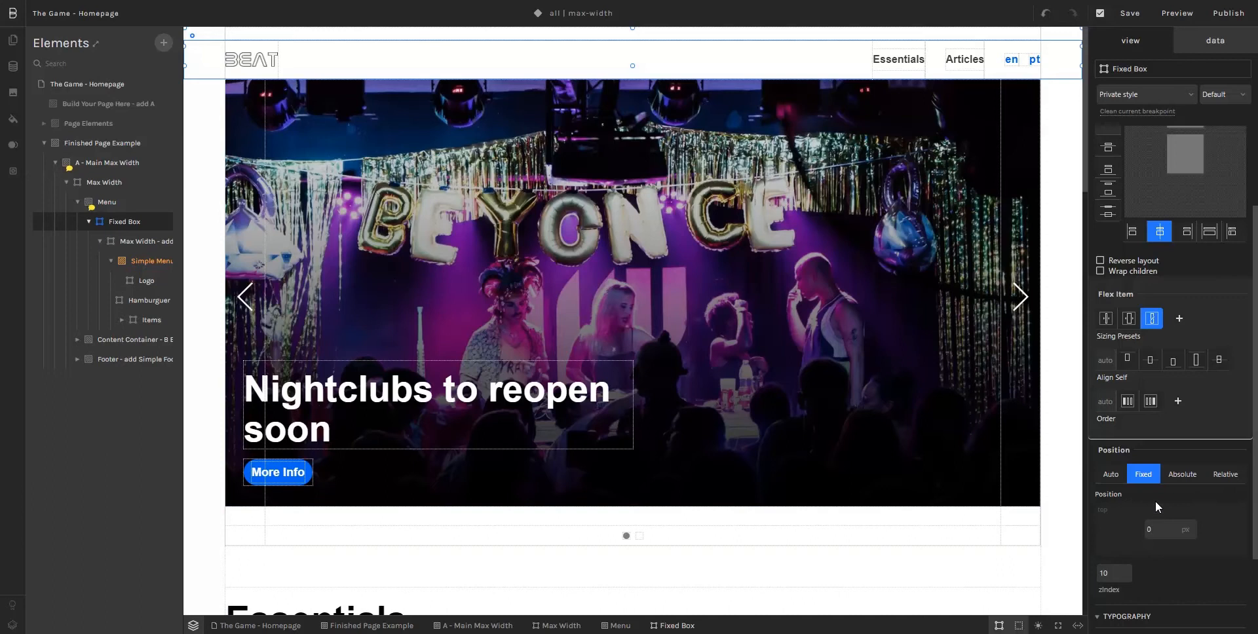
{"action": "key", "text": "Return"}
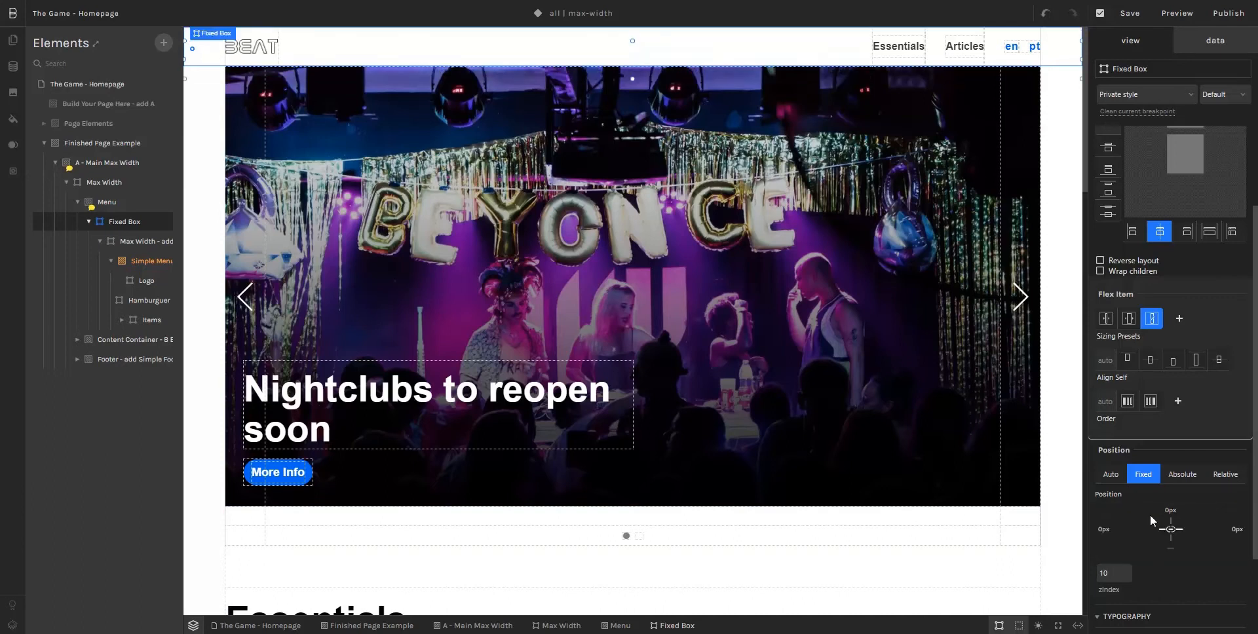
Step: Examine how the fixed menu bar behaves while the homepage content moves beneath it
{"action": "scroll", "coordinate": [632, 340], "scroll_direction": "down", "scroll_amount": 5}
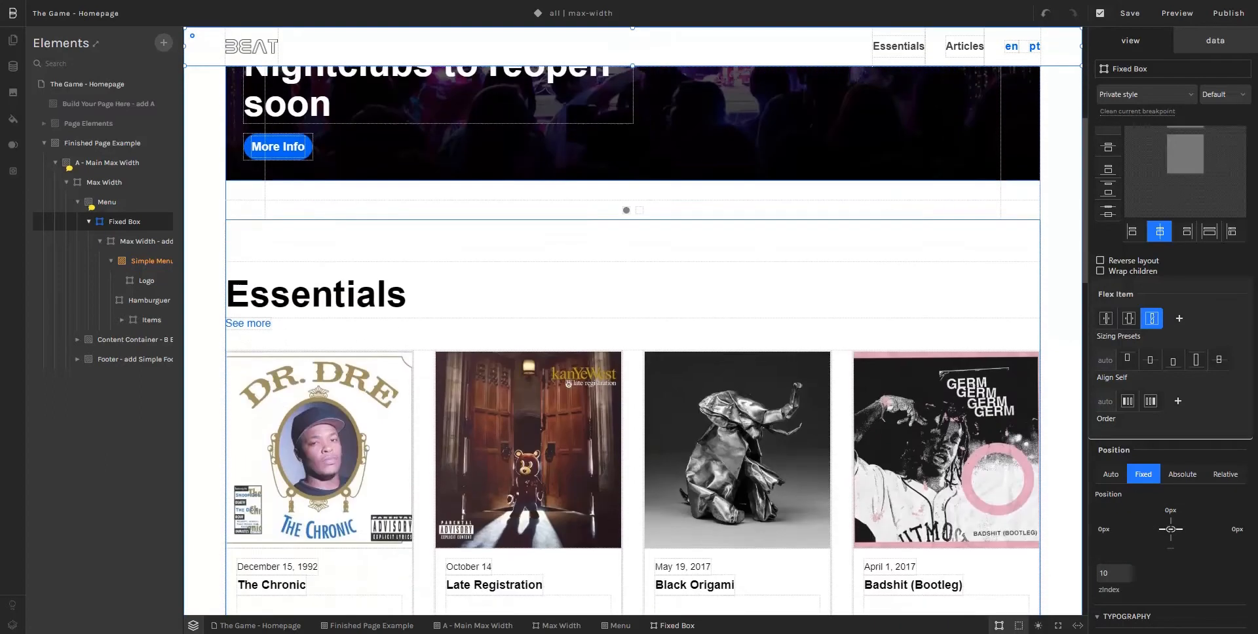
{"action": "scroll", "coordinate": [584, 183], "scroll_direction": "down", "scroll_amount": 4}
{"action": "scroll", "coordinate": [584, 183], "scroll_direction": "up", "scroll_amount": 7}
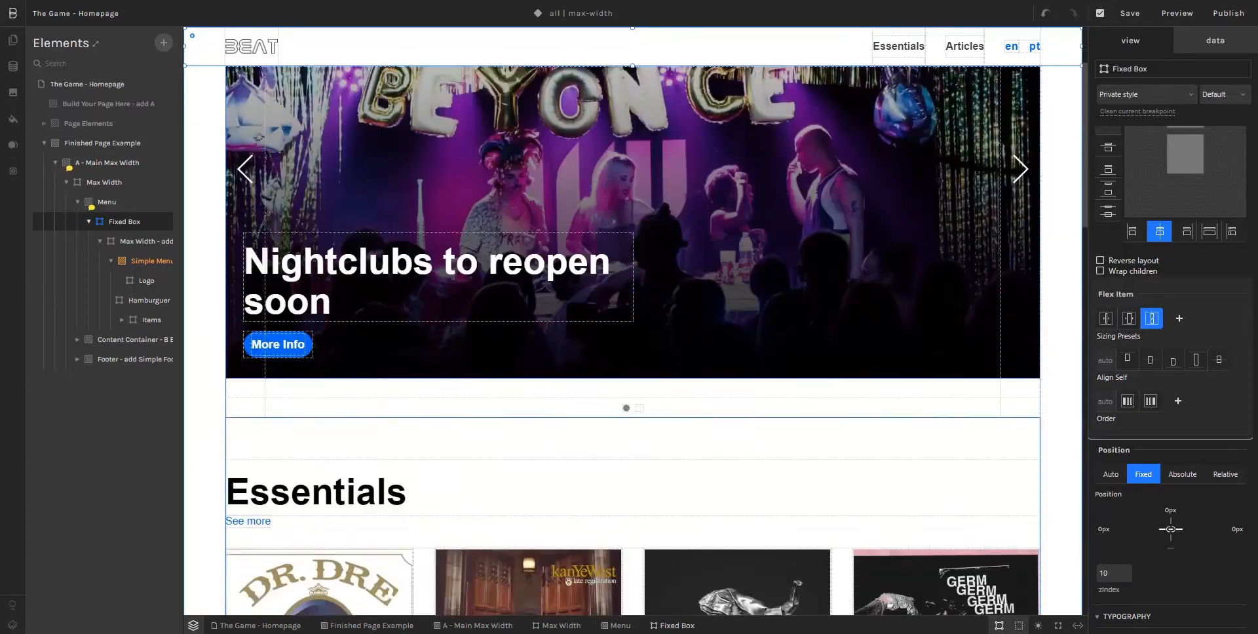
{"action": "scroll", "coordinate": [633, 341], "scroll_direction": "down", "scroll_amount": 6}
{"action": "scroll", "coordinate": [632, 341], "scroll_direction": "up", "scroll_amount": 8}
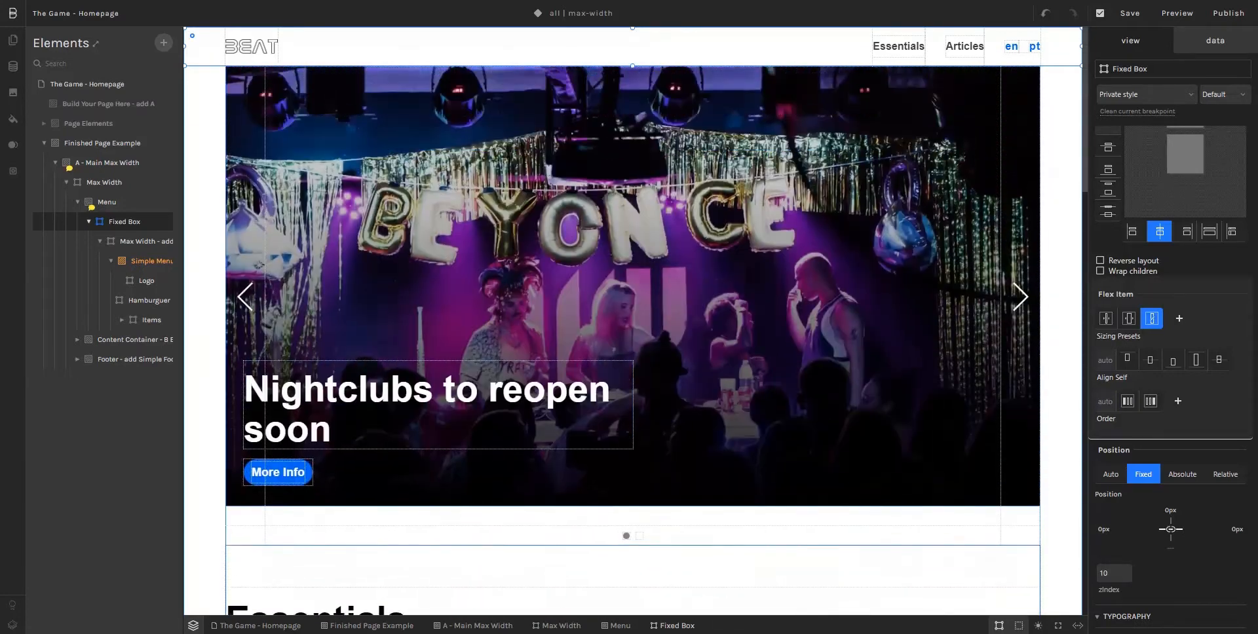
{"action": "scroll", "coordinate": [633, 341], "scroll_direction": "down", "scroll_amount": 9}
{"action": "scroll", "coordinate": [633, 340], "scroll_direction": "up", "scroll_amount": 8}
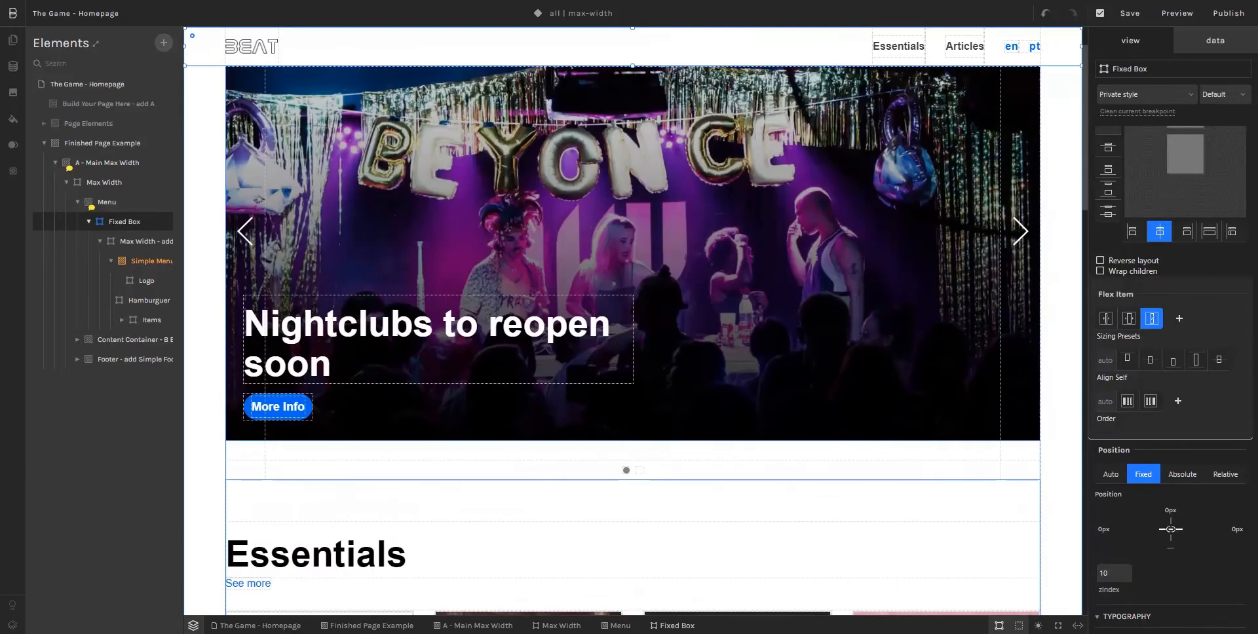
{"action": "scroll", "coordinate": [632, 341], "scroll_direction": "up", "scroll_amount": 1}
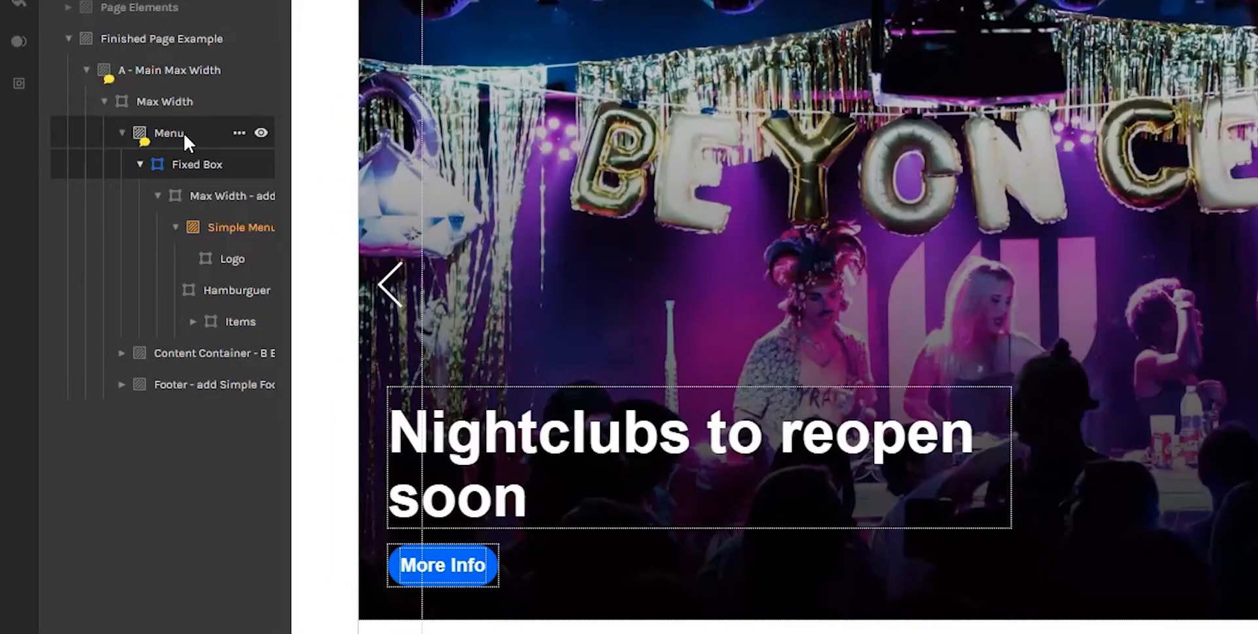
Step: Set the Menu element's height to 60 px
{"action": "left_click", "coordinate": [183, 132]}
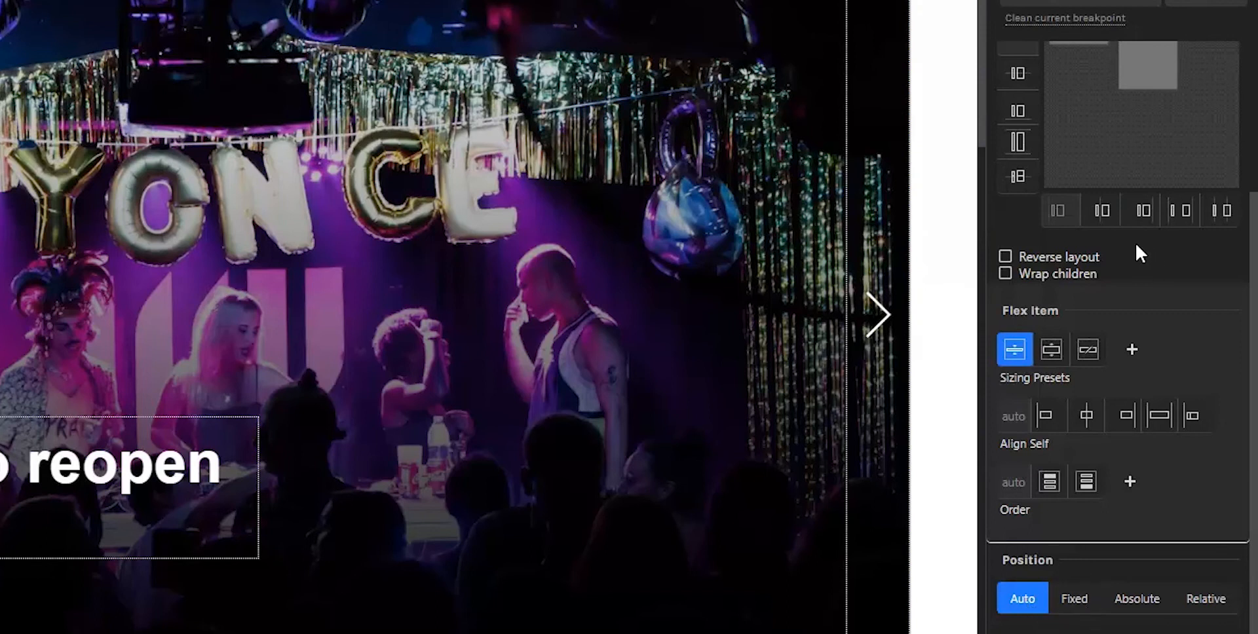
{"action": "scroll", "coordinate": [1135, 242], "scroll_direction": "up", "scroll_amount": 5}
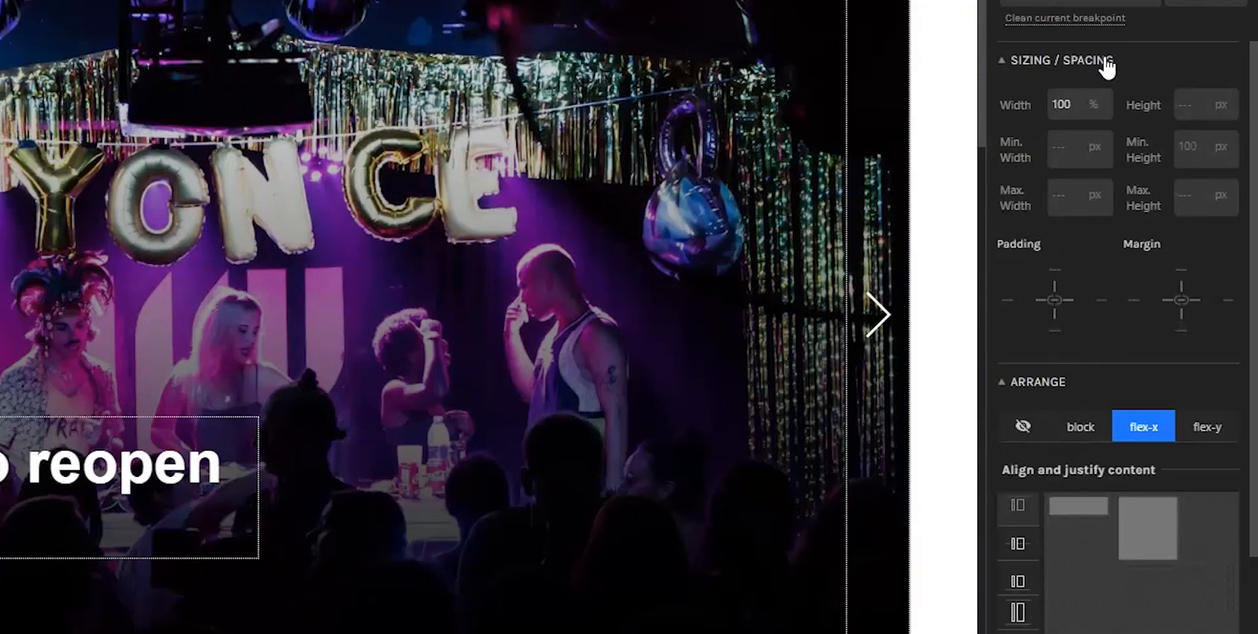
{"action": "type", "text": "60"}
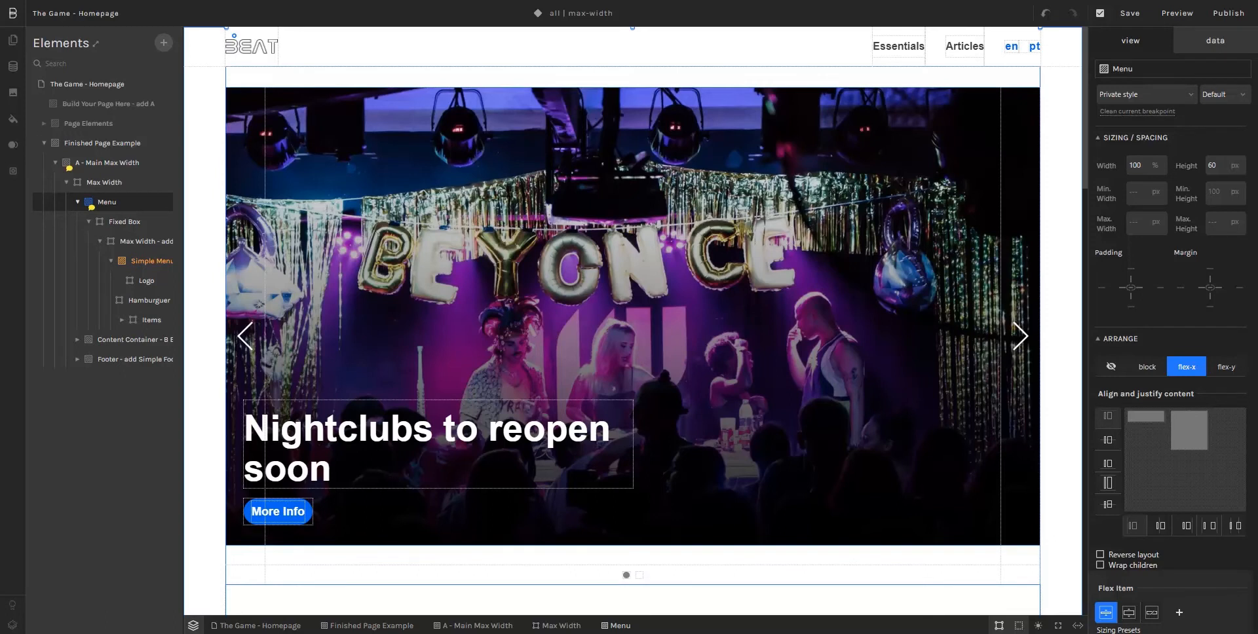
{"action": "scroll", "coordinate": [1138, 292], "scroll_direction": "down", "scroll_amount": 5}
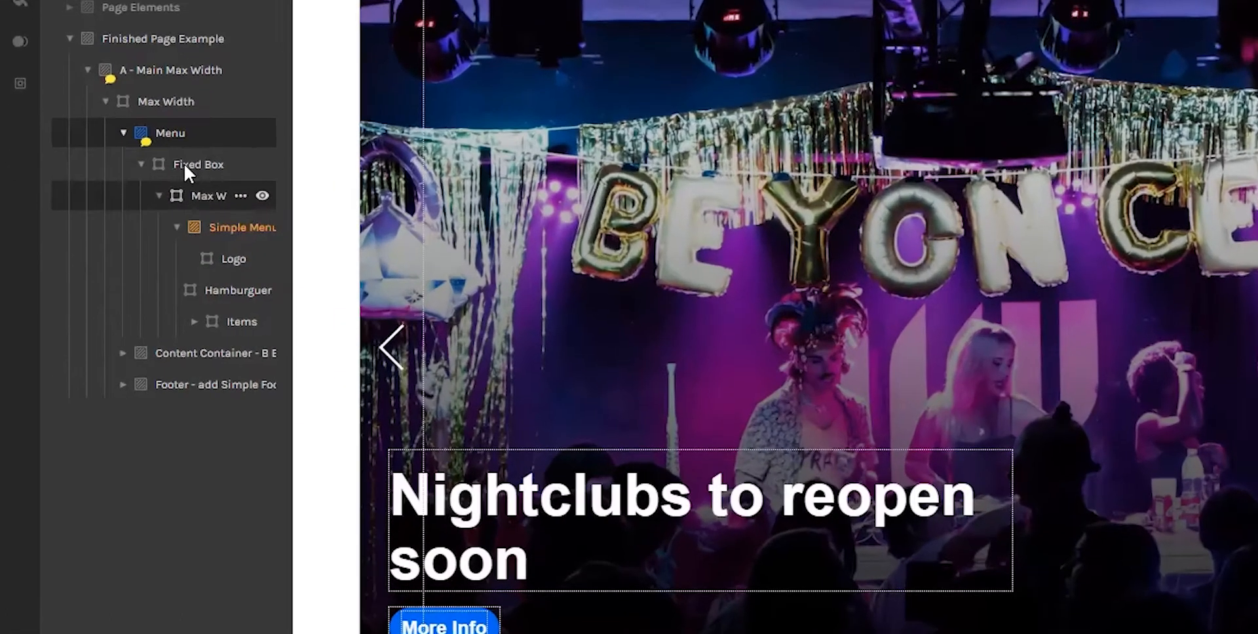
Step: Set the Fixed Box's position back to Auto
{"action": "left_click", "coordinate": [185, 165]}
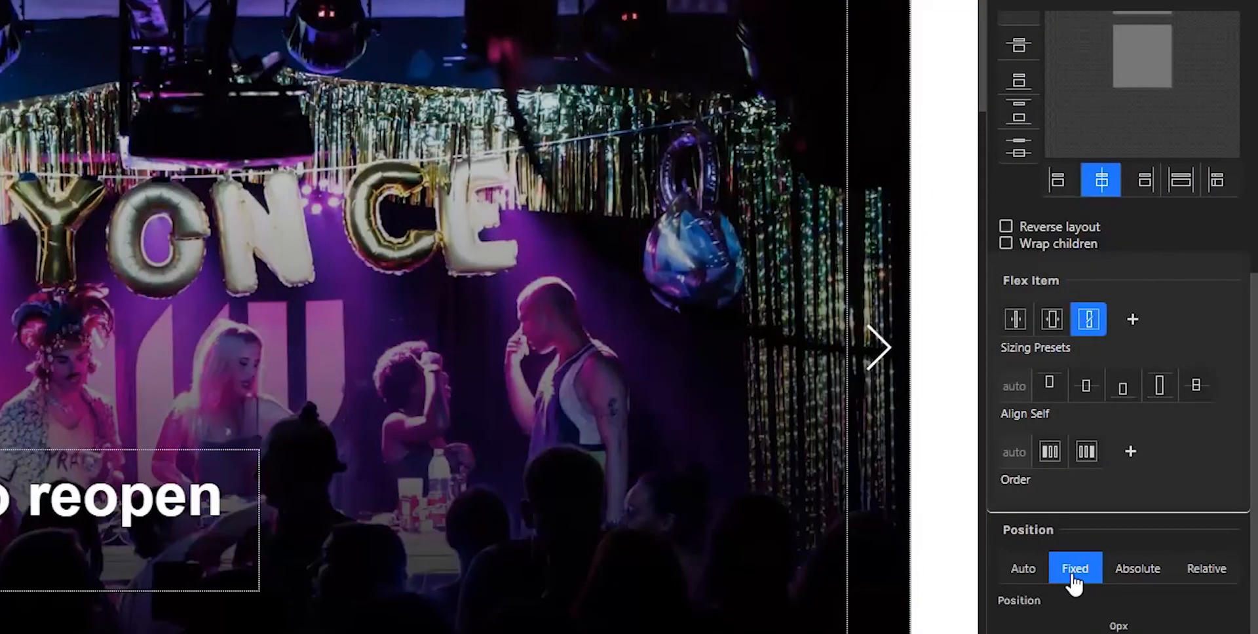
{"action": "left_click", "coordinate": [1019, 571]}
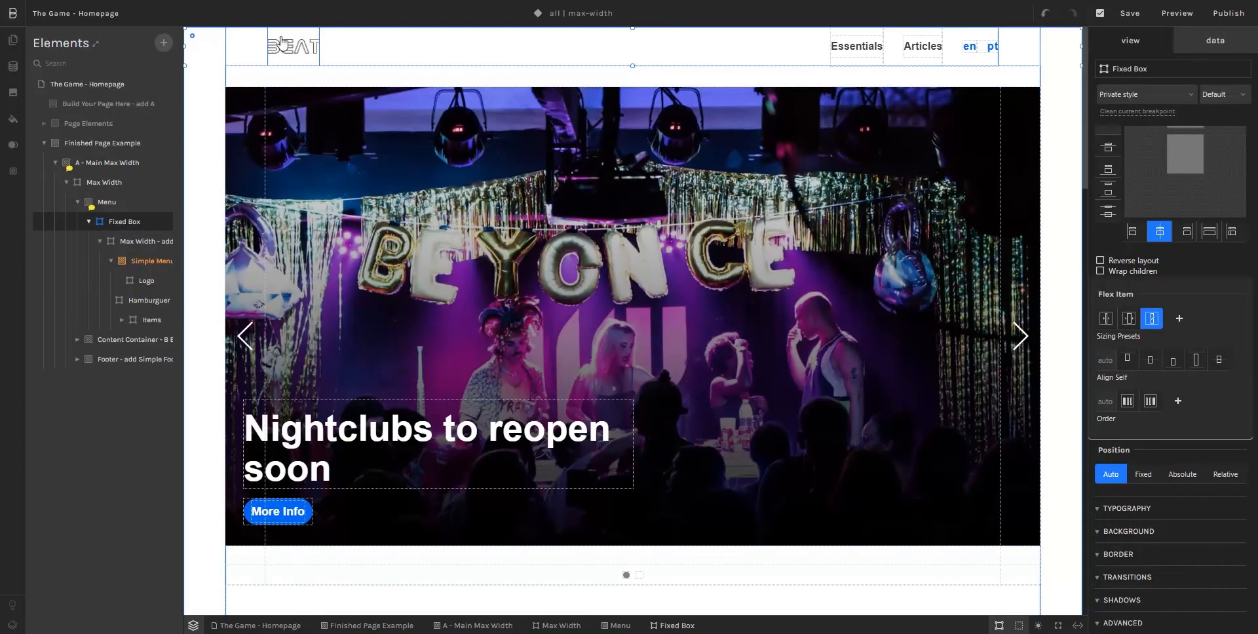
Step: Set the menu Logo's position to Absolute with a left offset of 10 px
{"action": "left_click", "coordinate": [295, 53]}
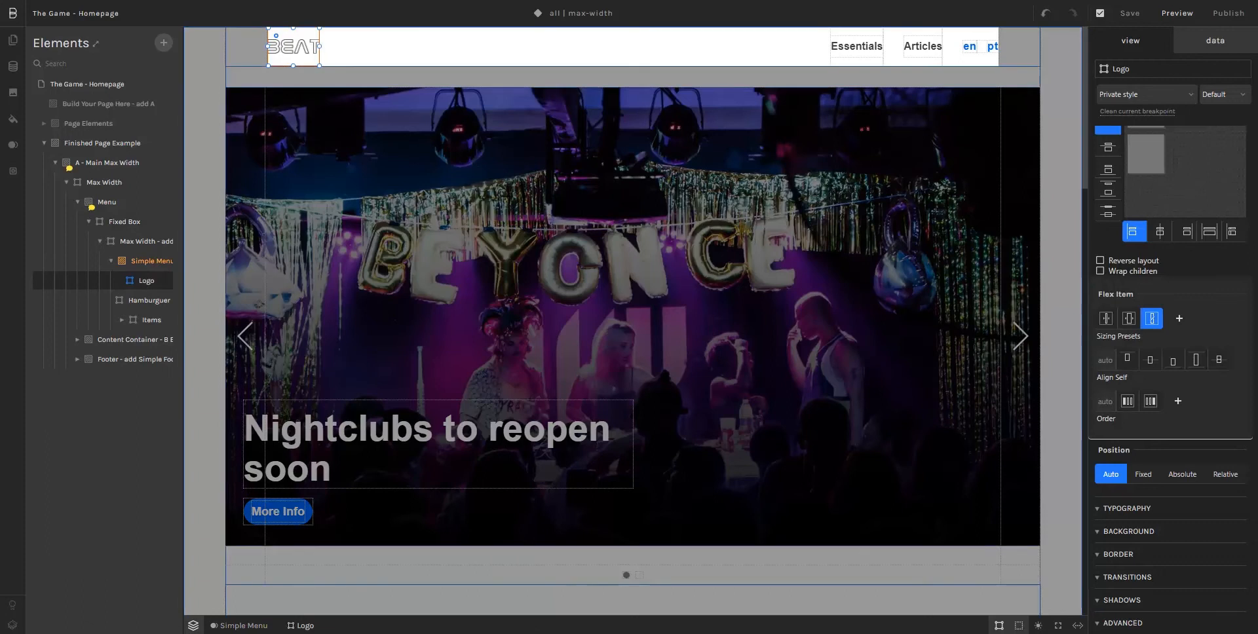
{"action": "left_click", "coordinate": [1183, 476]}
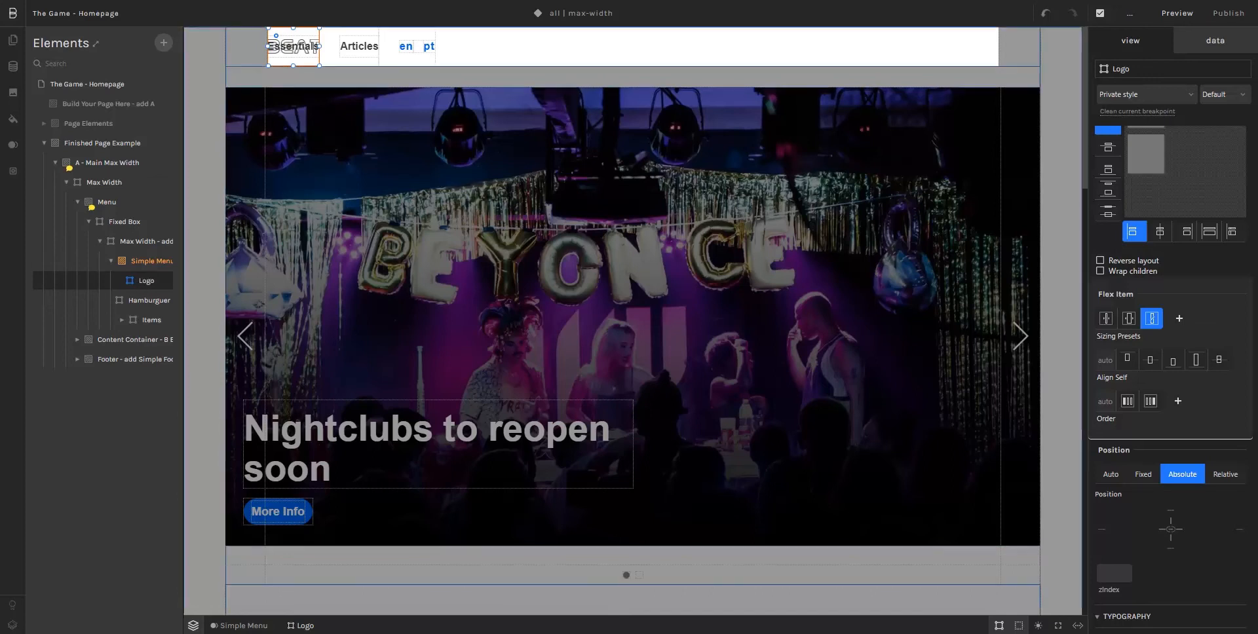
{"action": "left_click", "coordinate": [1104, 527]}
{"action": "type", "text": "1"}
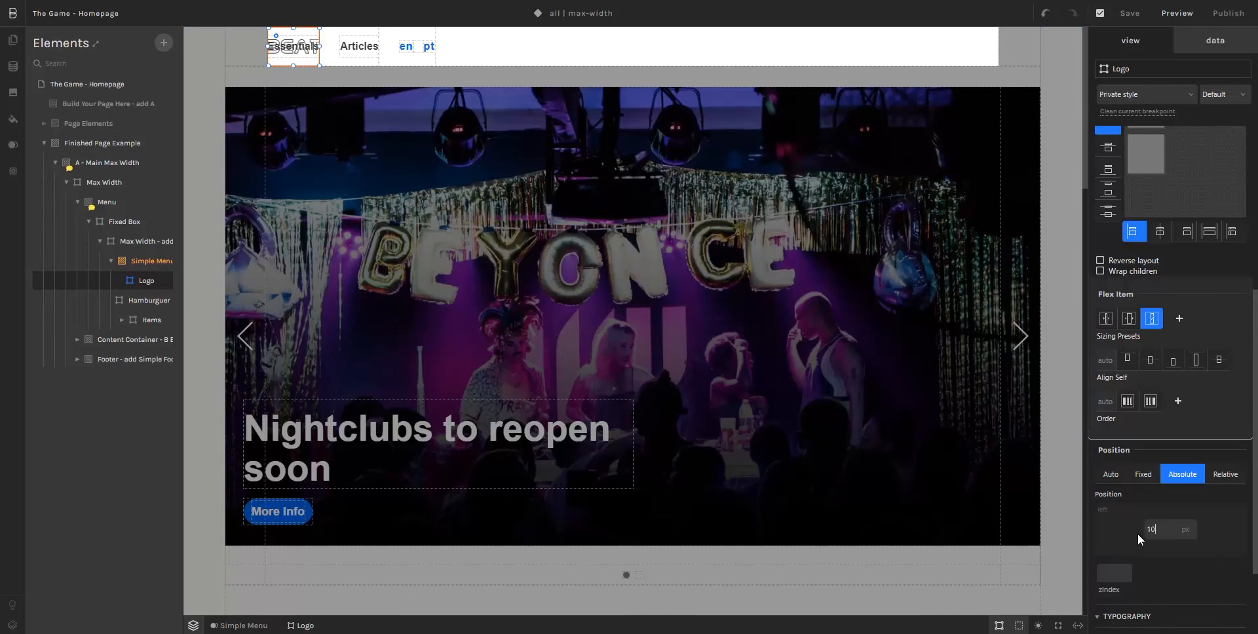
{"action": "type", "text": "0"}
{"action": "key", "text": "Return"}
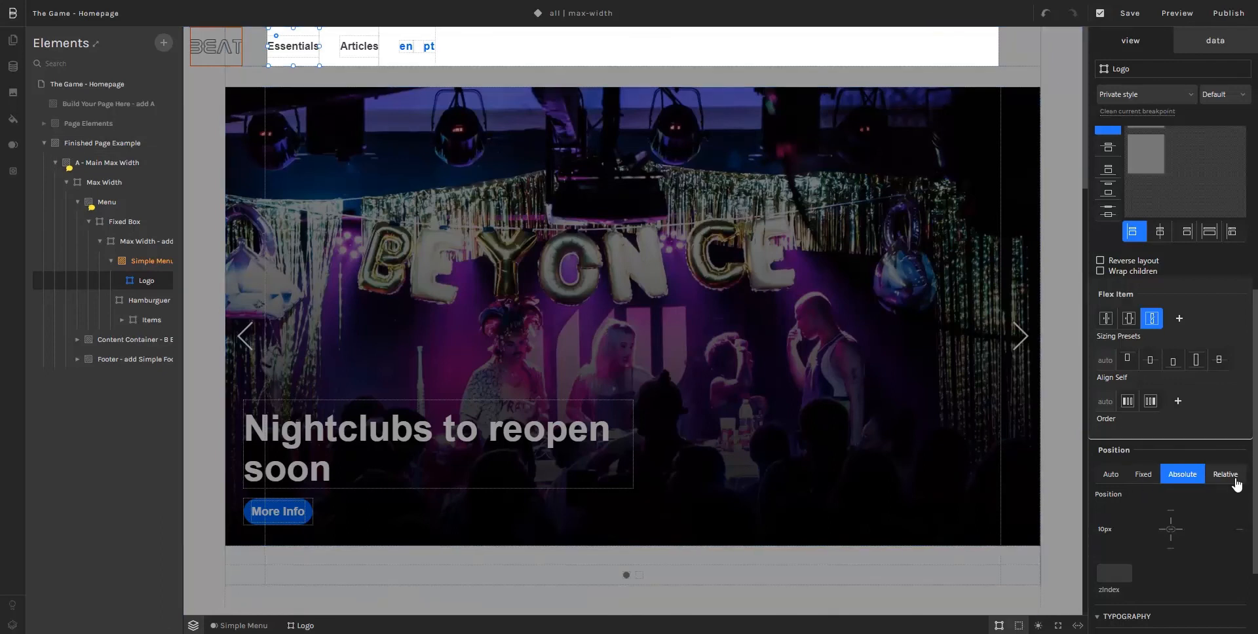
Step: Set the position of the Logo's parent, Simple Menu, to Relative
{"action": "left_click", "coordinate": [132, 260]}
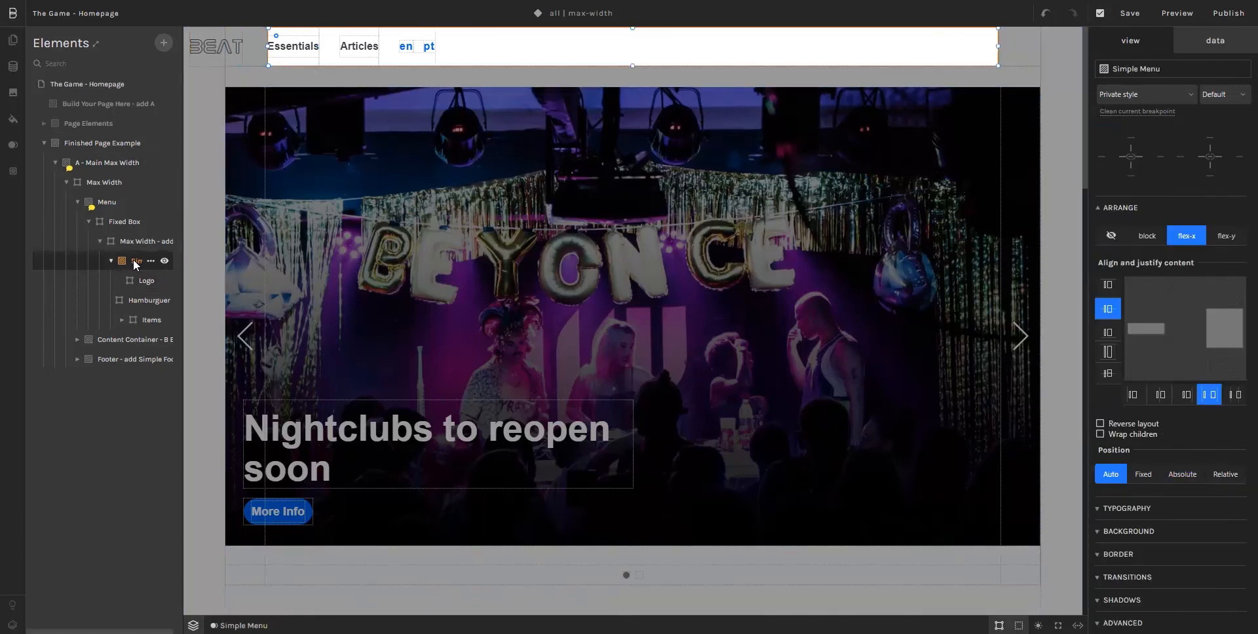
{"action": "left_click", "coordinate": [1226, 474]}
{"action": "scroll", "coordinate": [1225, 476], "scroll_direction": "down", "scroll_amount": 2}
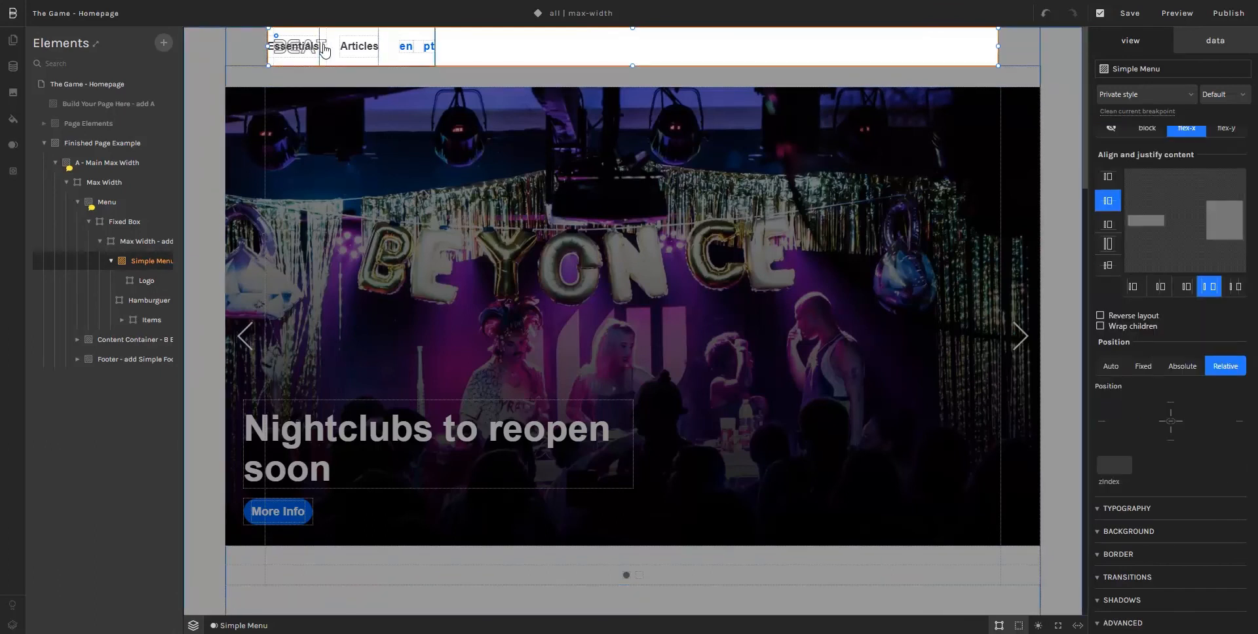
Step: Change the Logo's position to Relative
{"action": "left_click", "coordinate": [143, 283]}
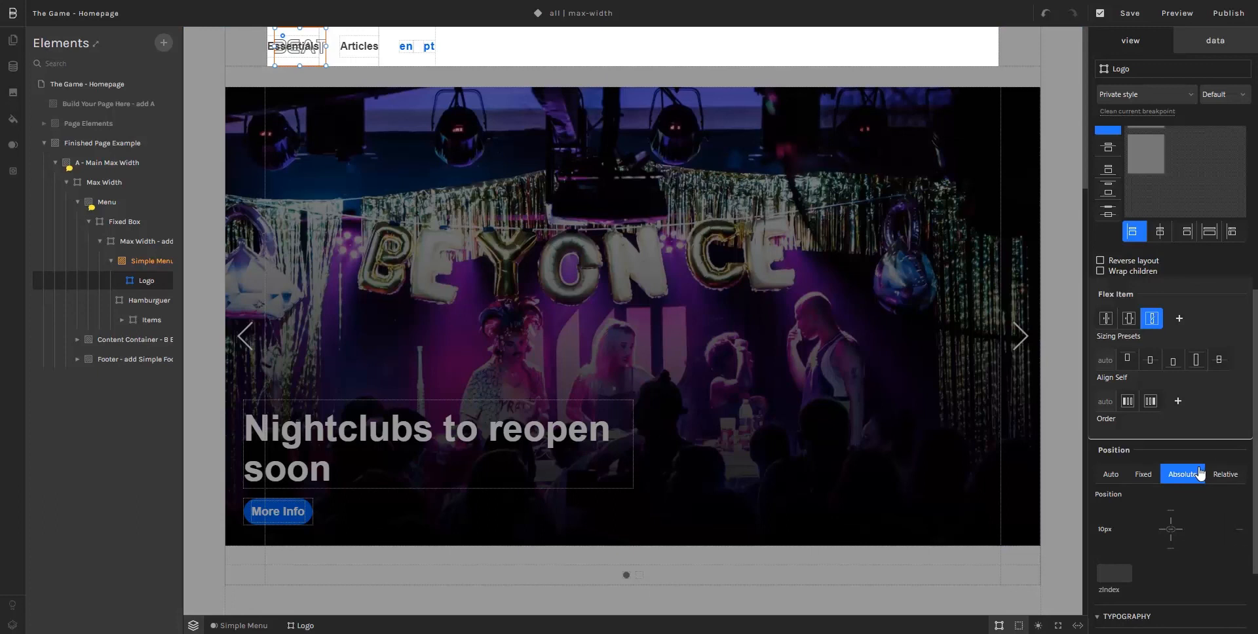
{"action": "left_click", "coordinate": [1232, 480]}
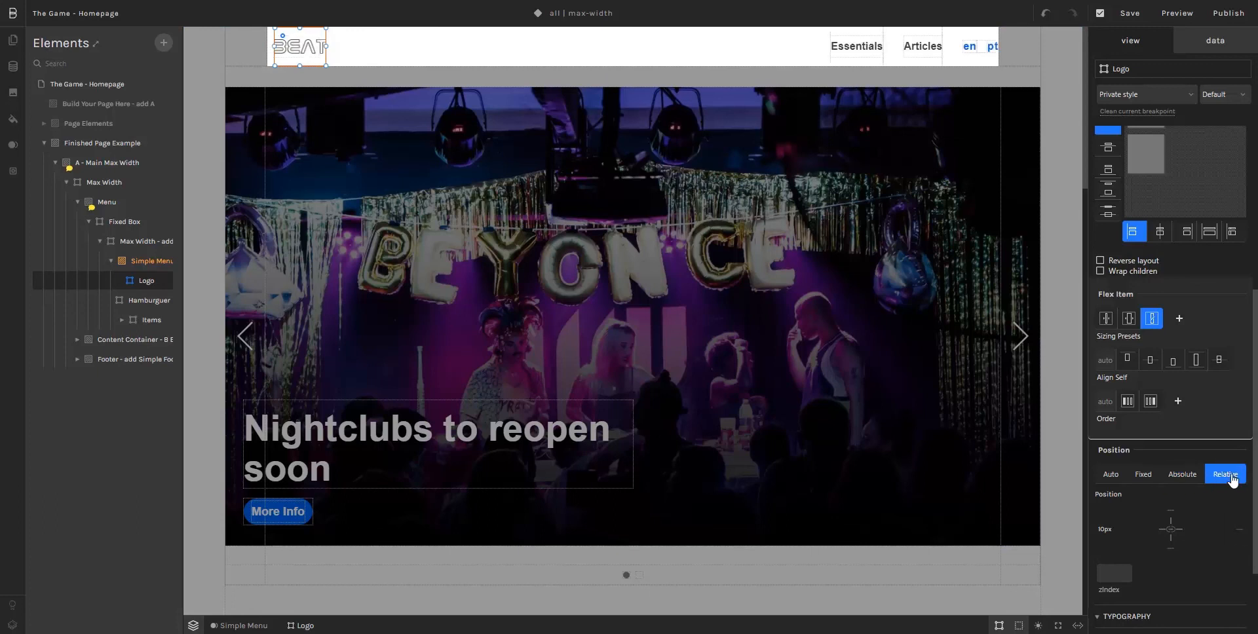